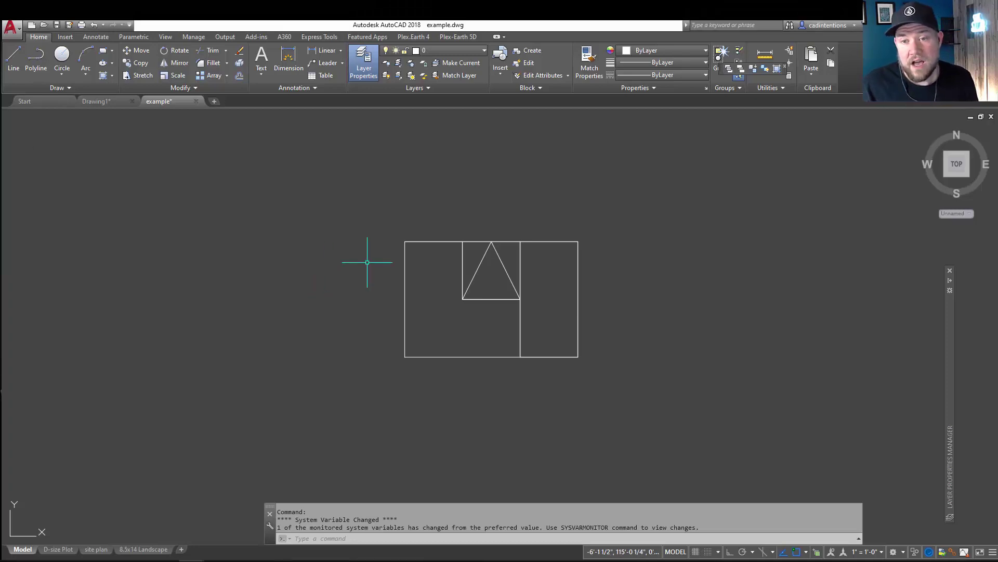
Measure the L-shaped region from its six corners: 7500.0 sq in with a 33'-4" perimeter
middle_click_drag(383, 261, 357, 272)
scroll(364, 269, "up", 2)
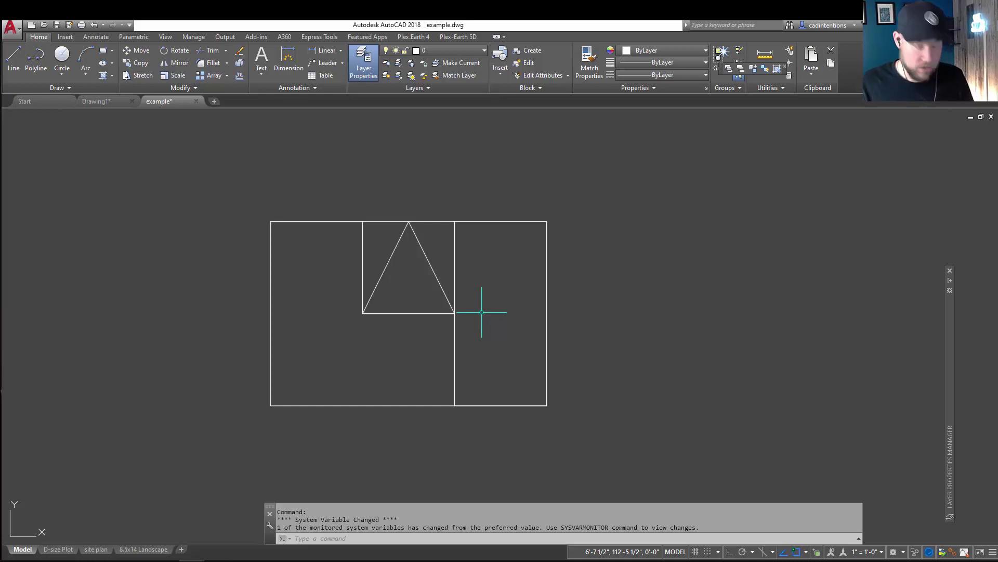
type("AREA")
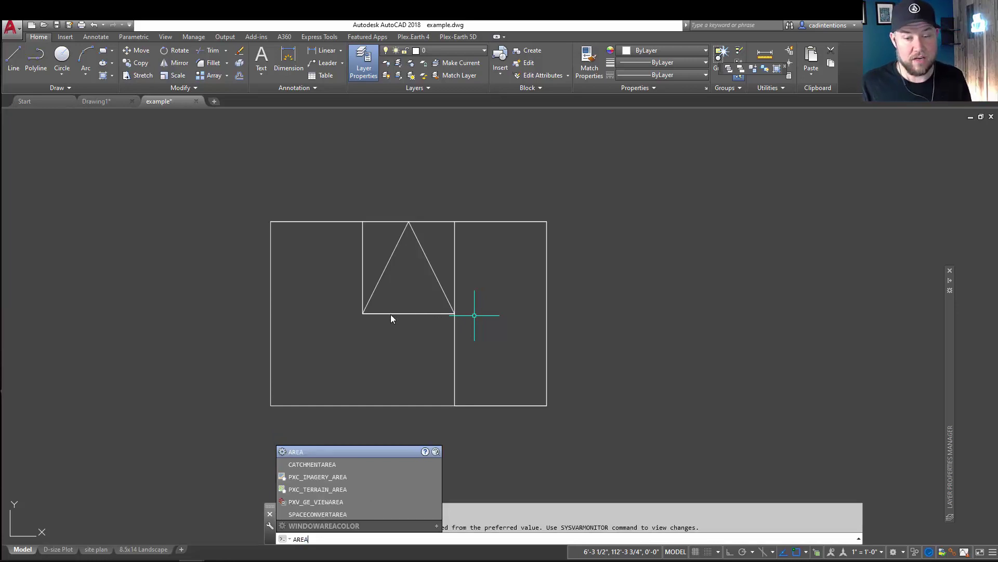
key("Return")
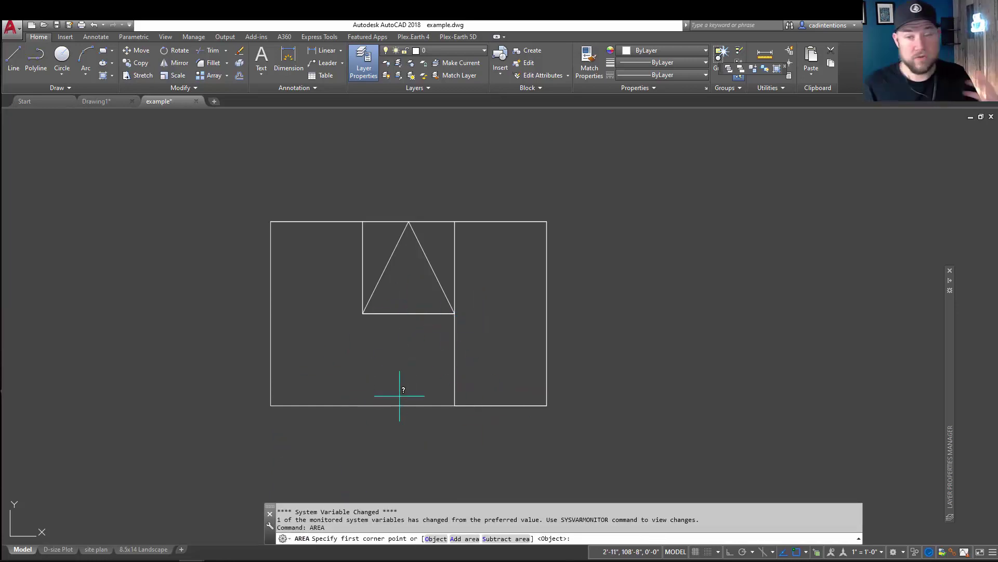
left_click(362, 221)
left_click(363, 313)
left_click(455, 313)
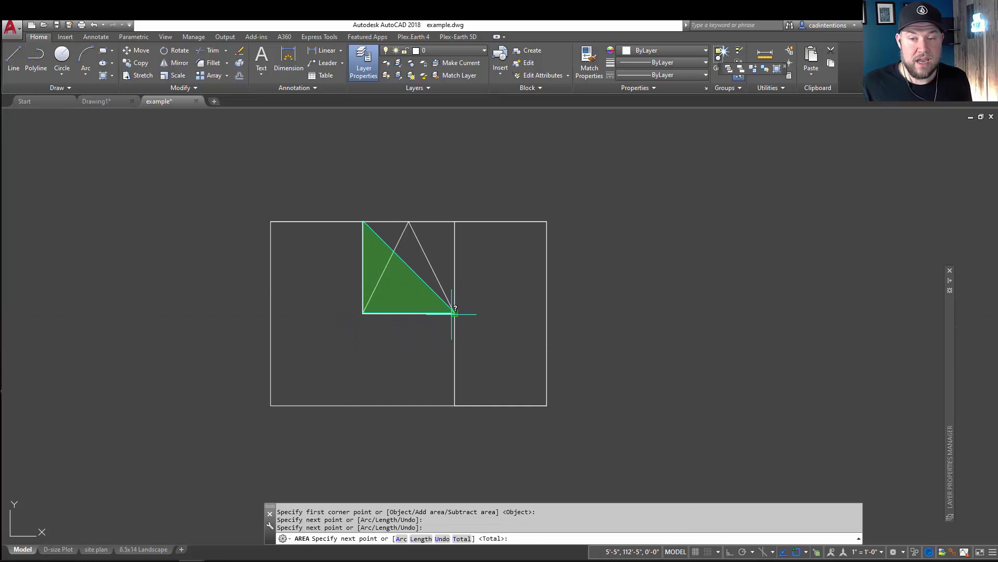
left_click(454, 405)
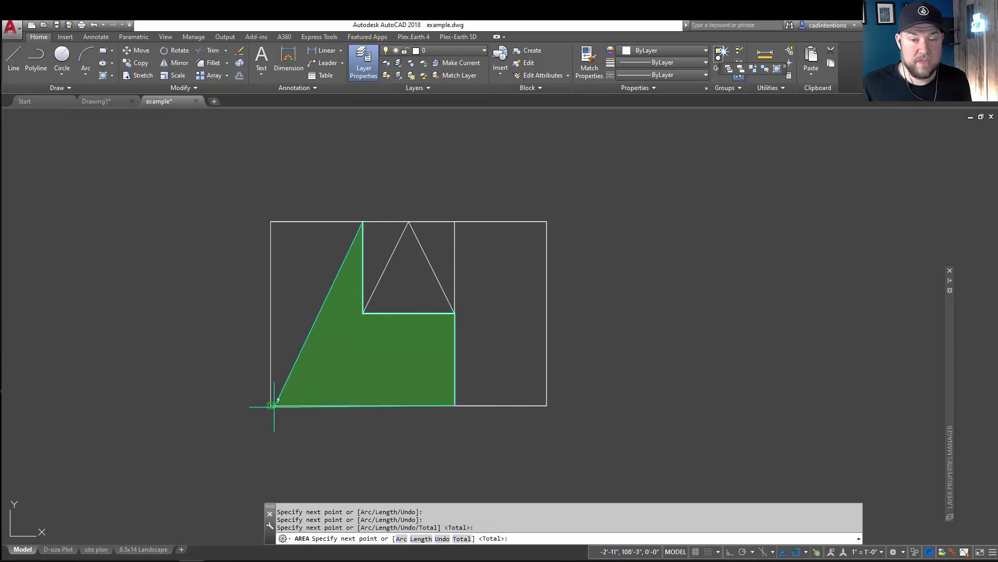
left_click(270, 405)
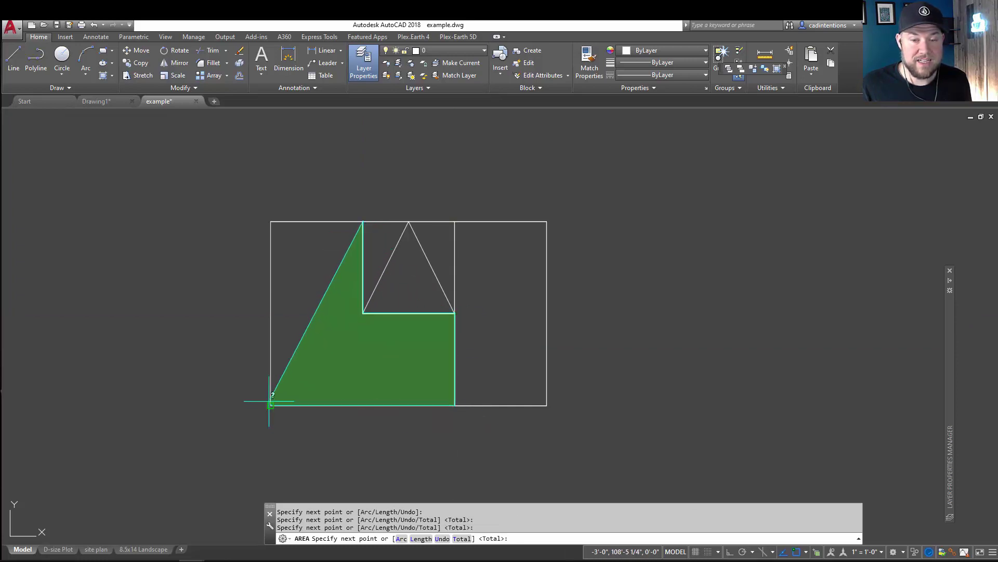
left_click(270, 221)
key("Return")
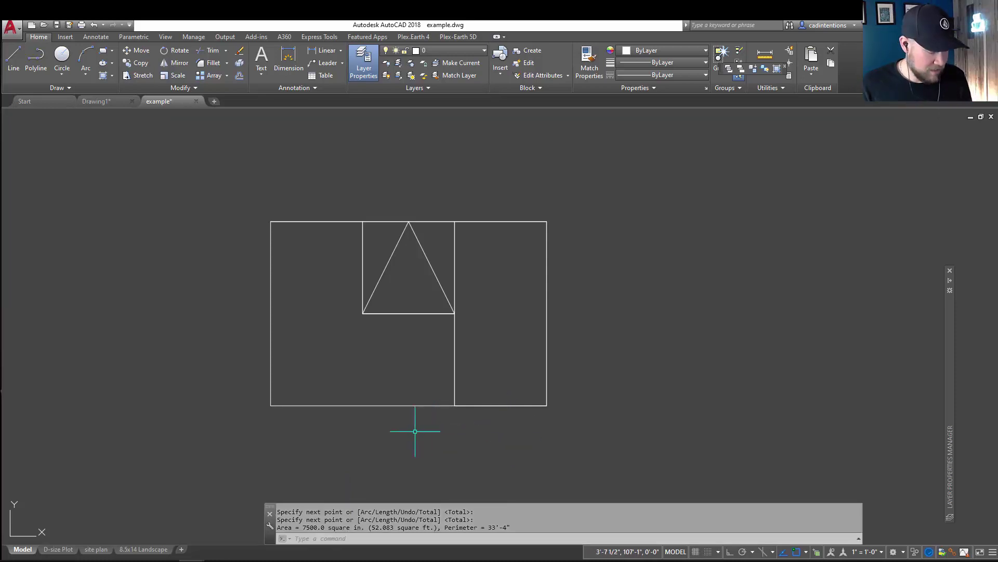
Add the L-shaped polyline, triangle and right rectangle as objects, totalling 13750.0 sq in
type("AREA")
key("Return")
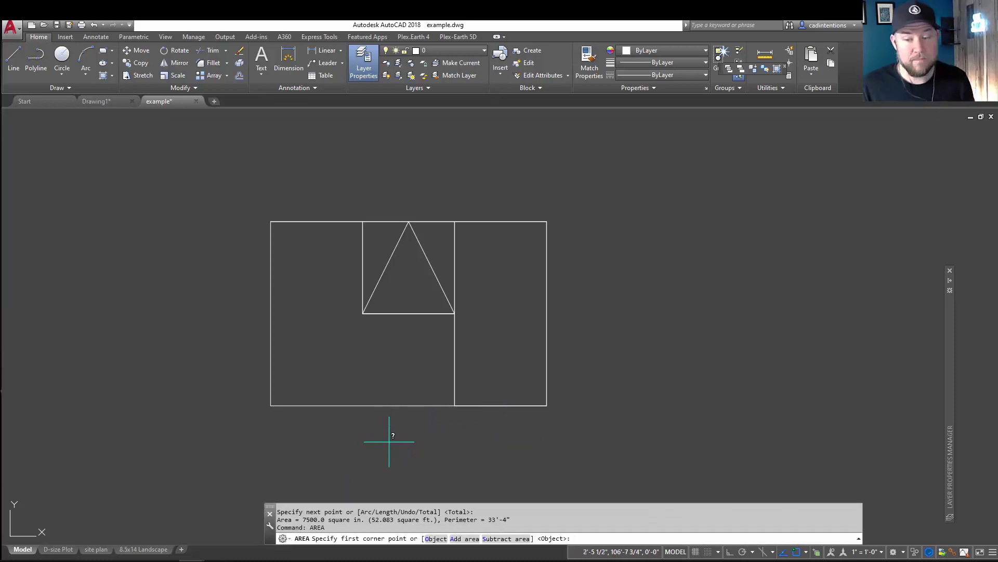
left_click(461, 540)
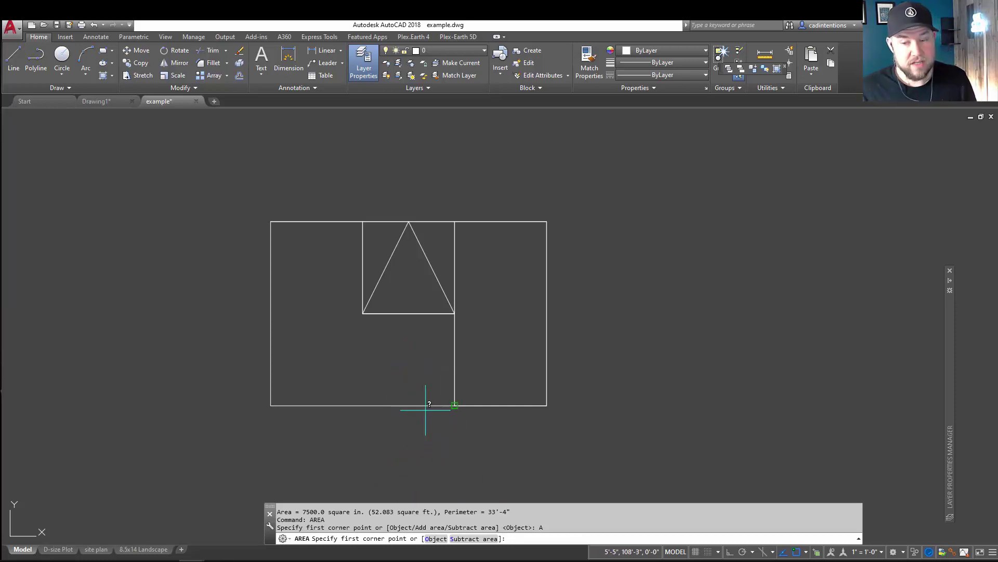
type("O")
key("Return")
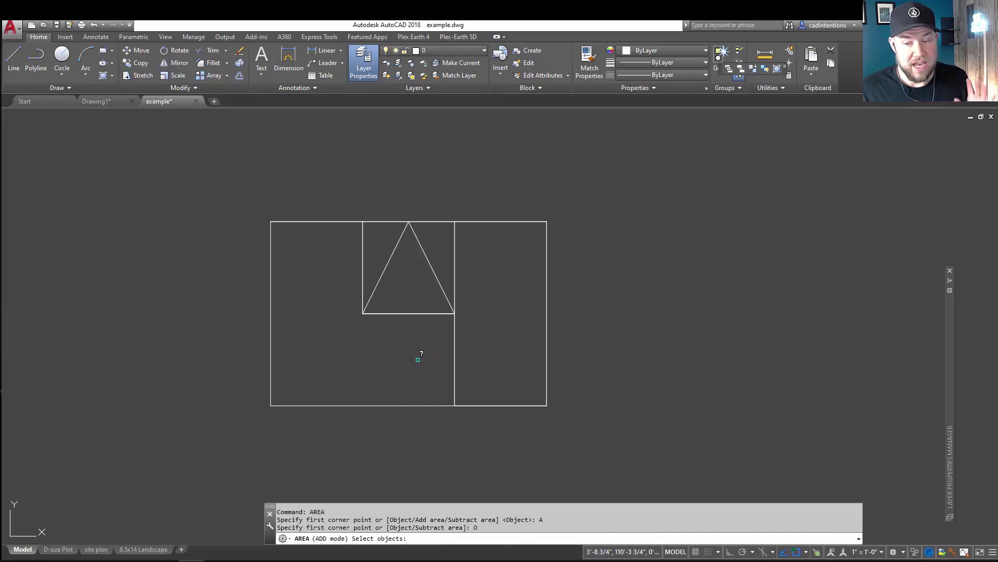
left_click(393, 405)
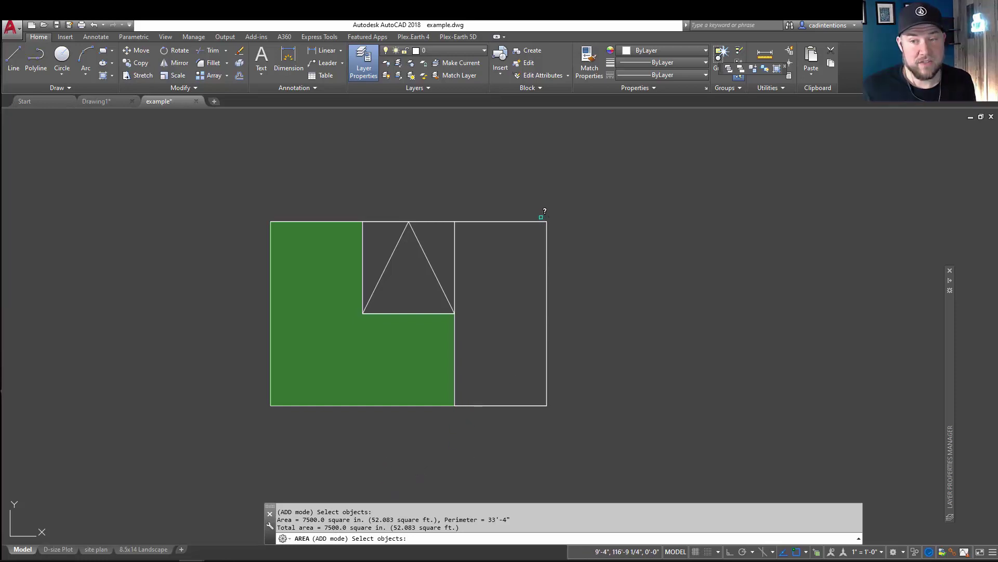
left_click(423, 250)
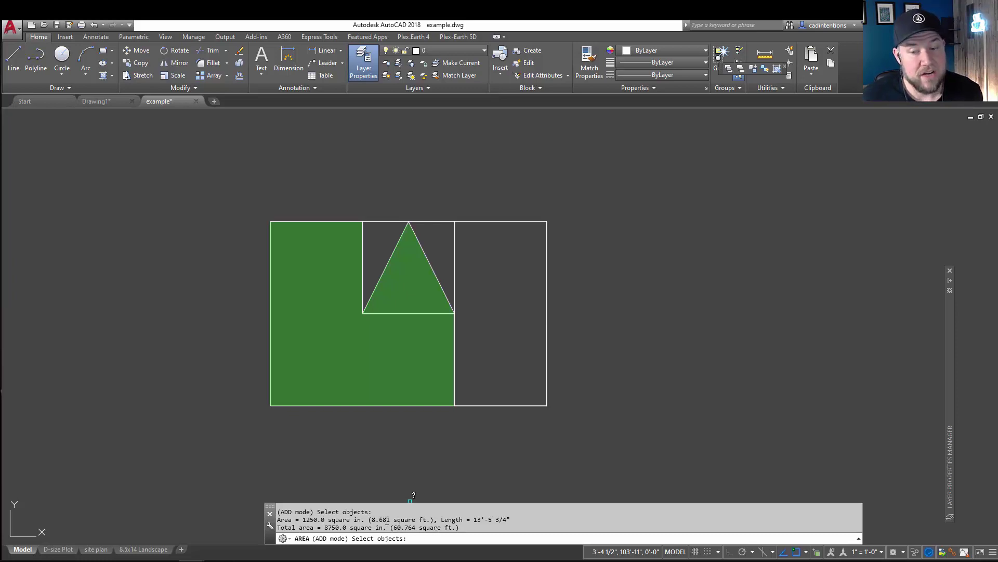
left_click(547, 227)
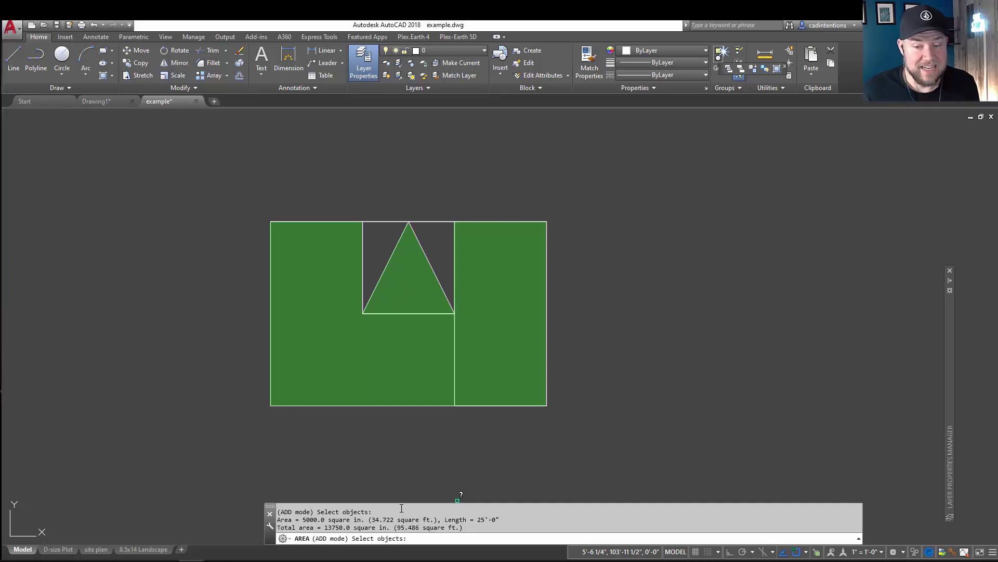
Subtract a six-corner traced region of 1750.9 sq in, leaving 11999.1 sq in
key("Return")
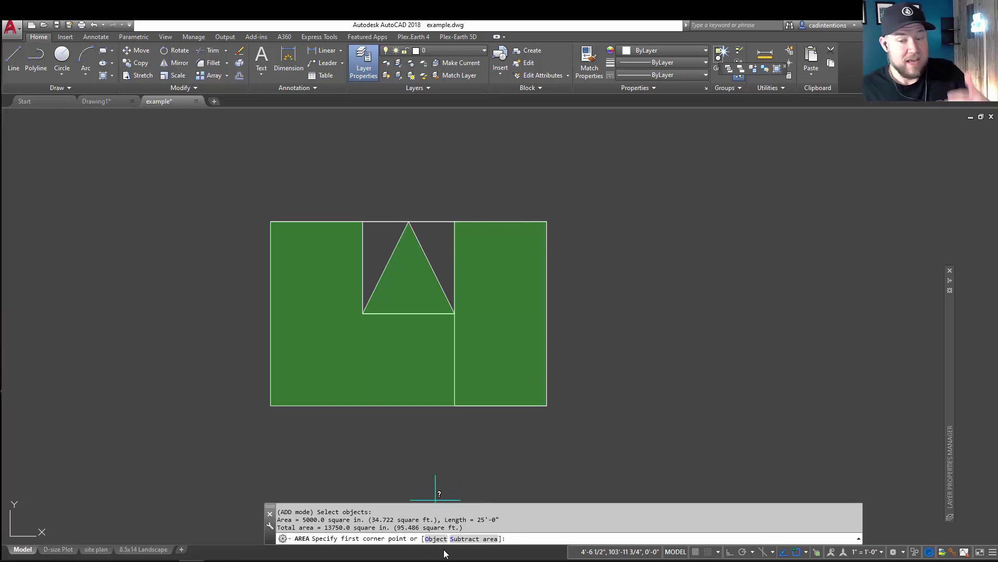
left_click(468, 539)
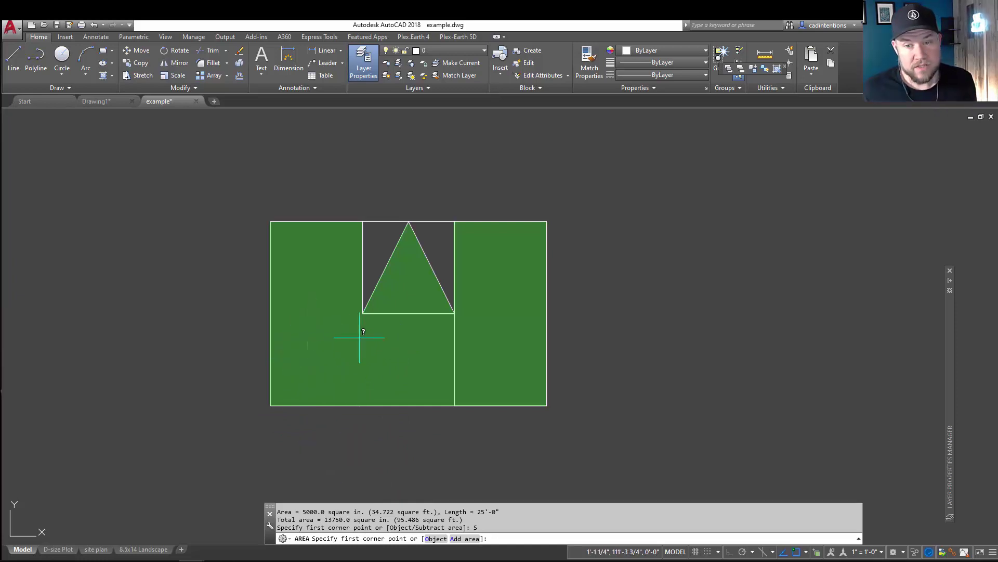
left_click(396, 333)
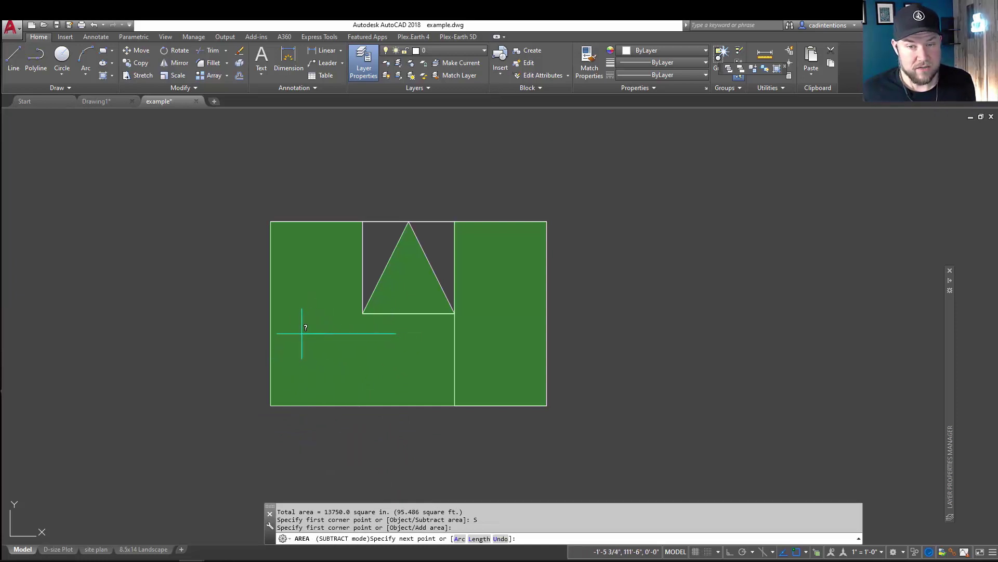
left_click(301, 333)
left_click(359, 386)
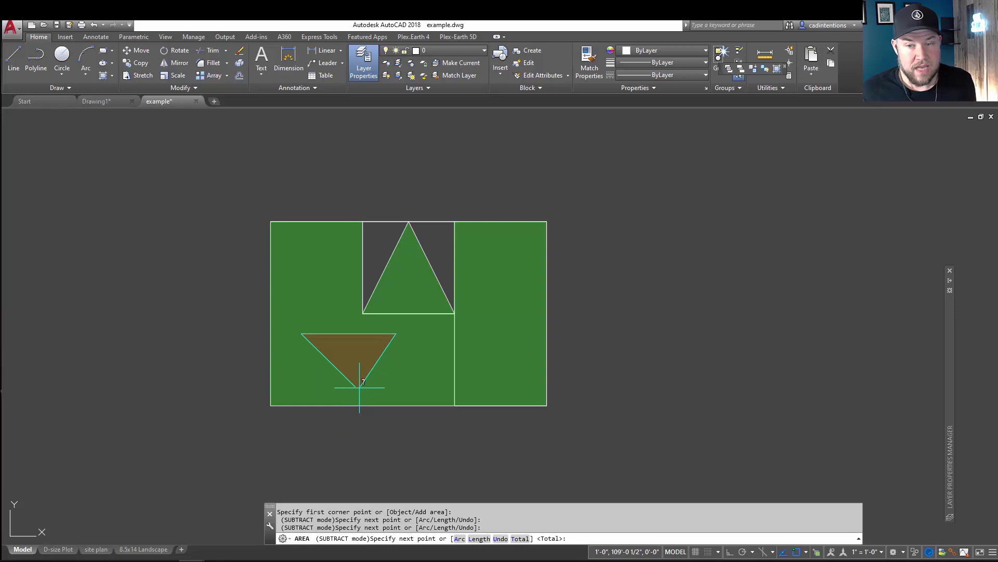
left_click(438, 382)
left_click(438, 340)
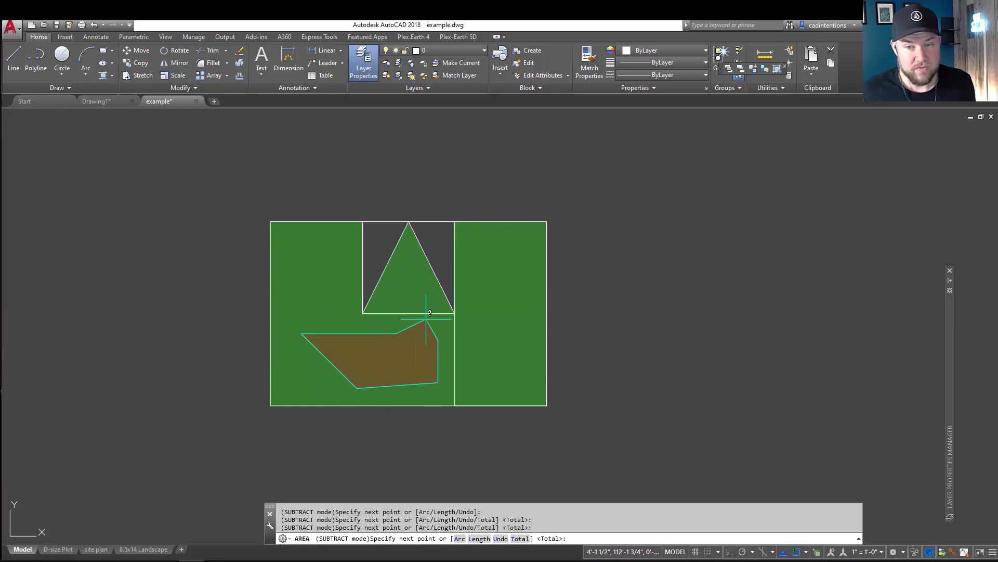
left_click(424, 322)
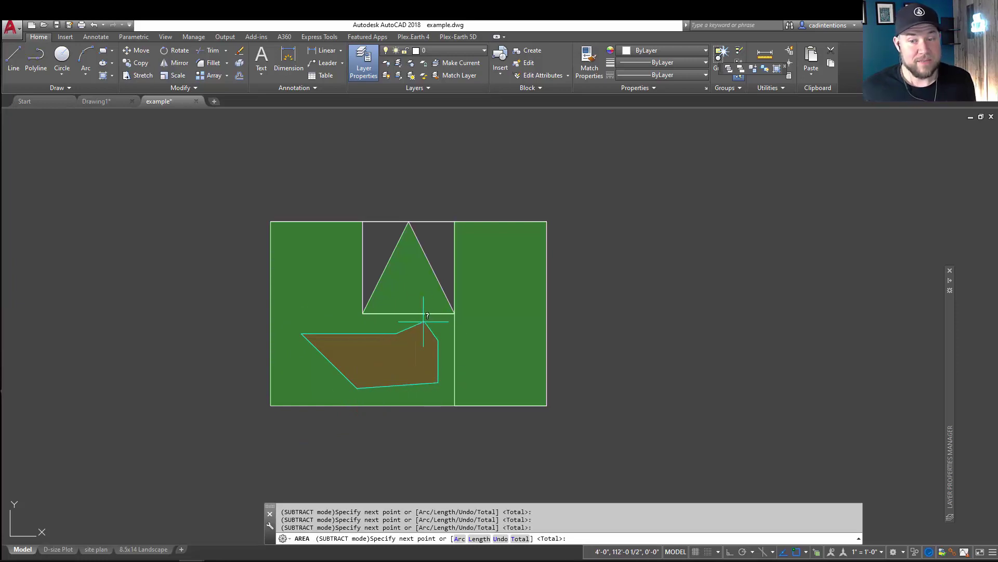
key("Return")
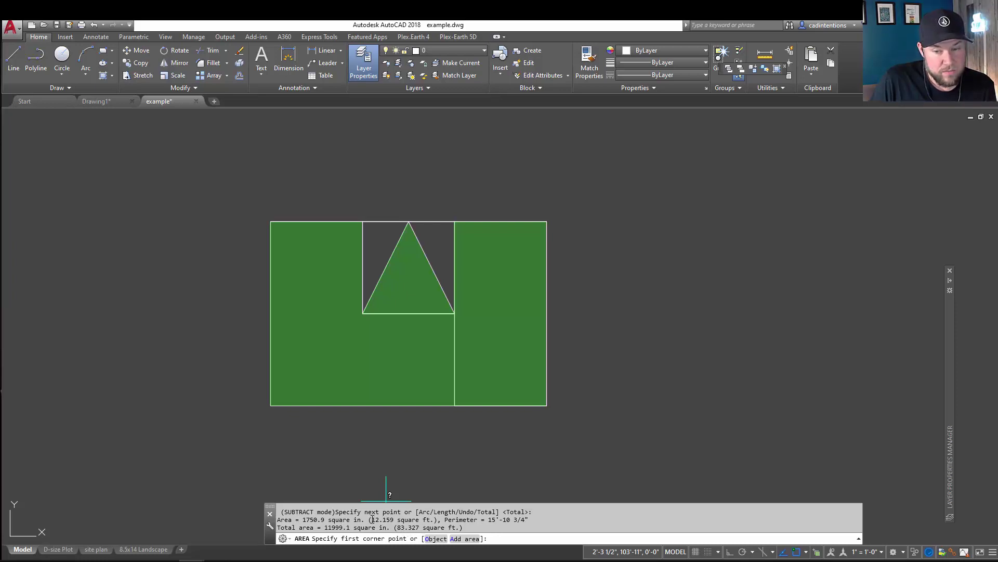
End the AREA command and expand the history to review the 11999.1 sq in total
left_click_drag(372, 519, 391, 518)
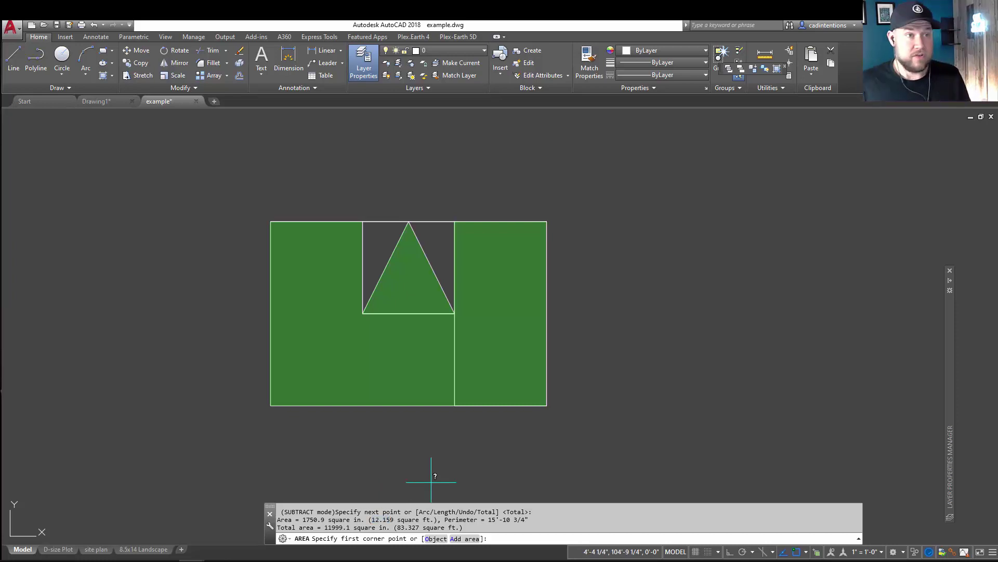
key("Return")
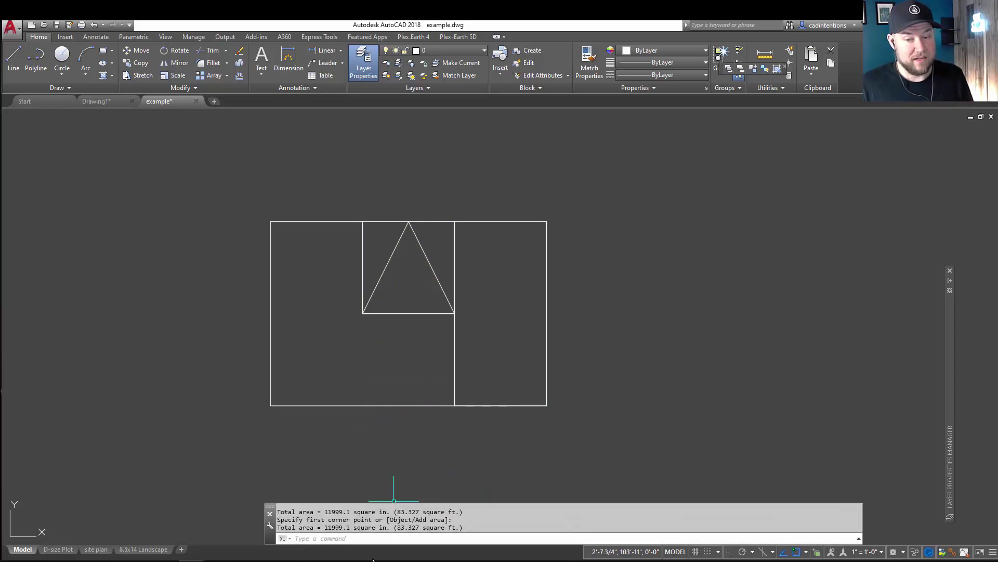
key("F2")
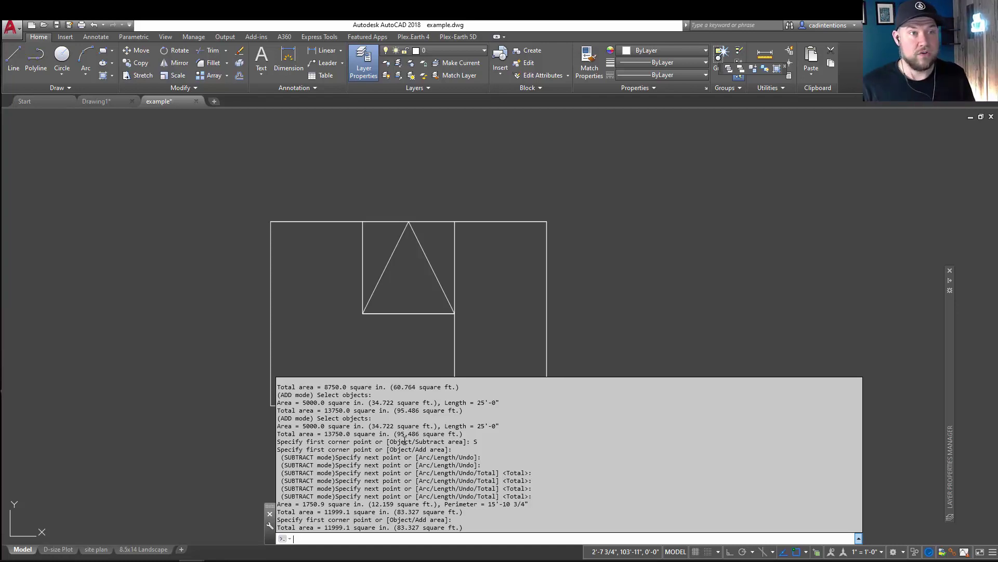
Collapse the history and pan and zoom to the master bedroom and walk-in closet floor plan
key("Escape")
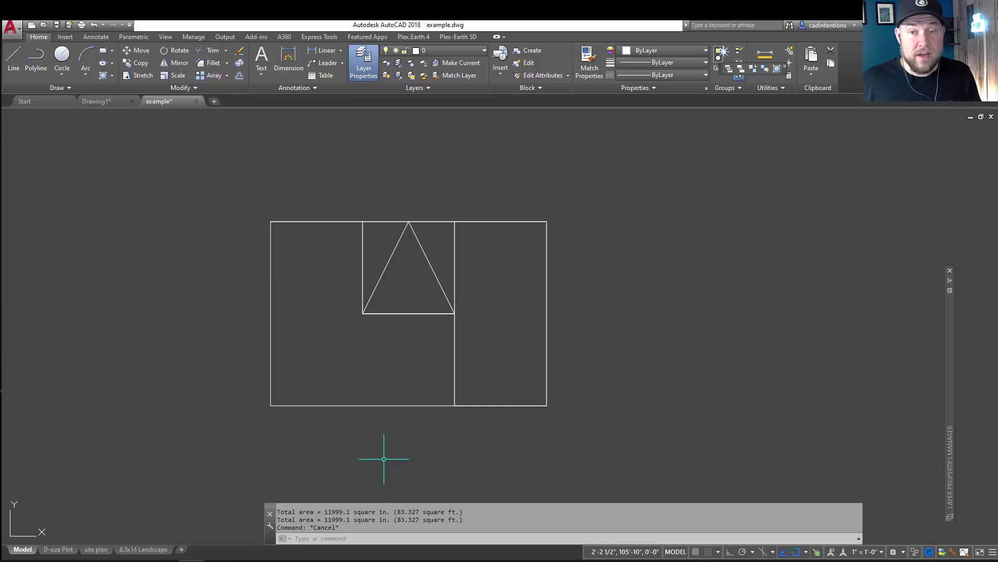
mouse_move(834, 356)
middle_mouse_down()
mouse_move(570, 269)
mouse_move(850, 296)
mouse_move(479, 292)
mouse_move(367, 191)
middle_mouse_up()
scroll(548, 295, "up", 5)
scroll(548, 295, "down", 4)
scroll(572, 312, "up", 1)
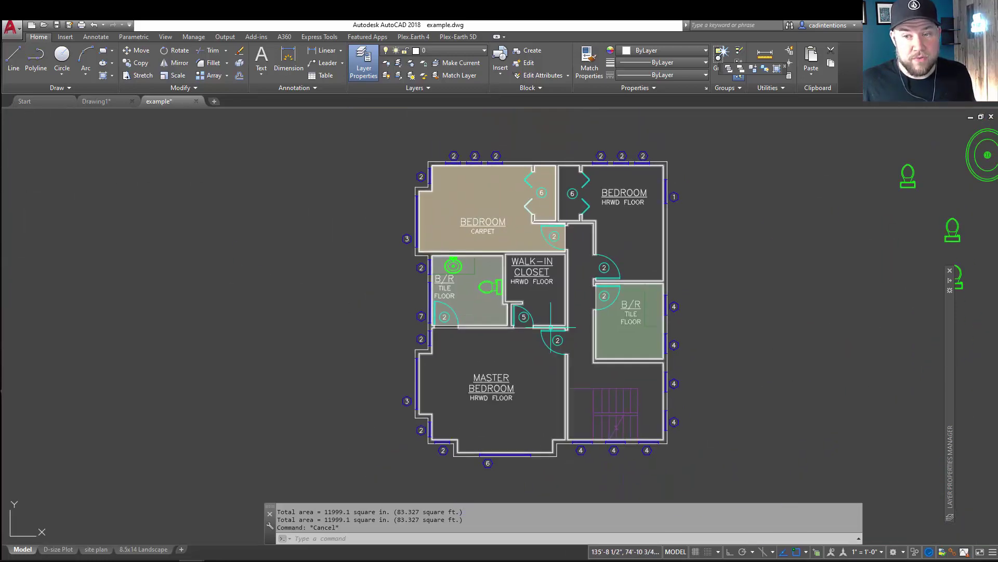
key("Escape")
key("Escape")
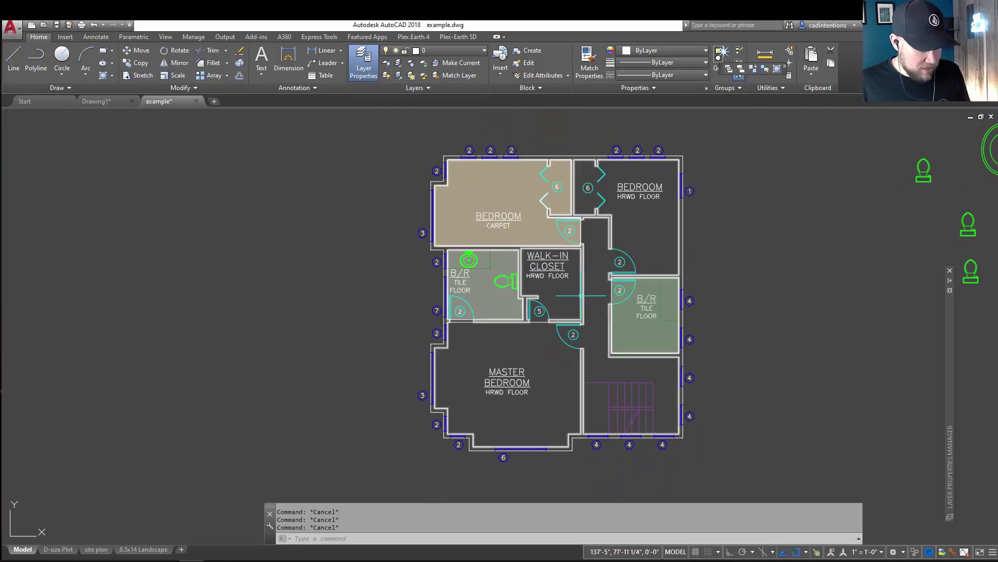
Start a new AREA measurement in Add area mode
type("AREA")
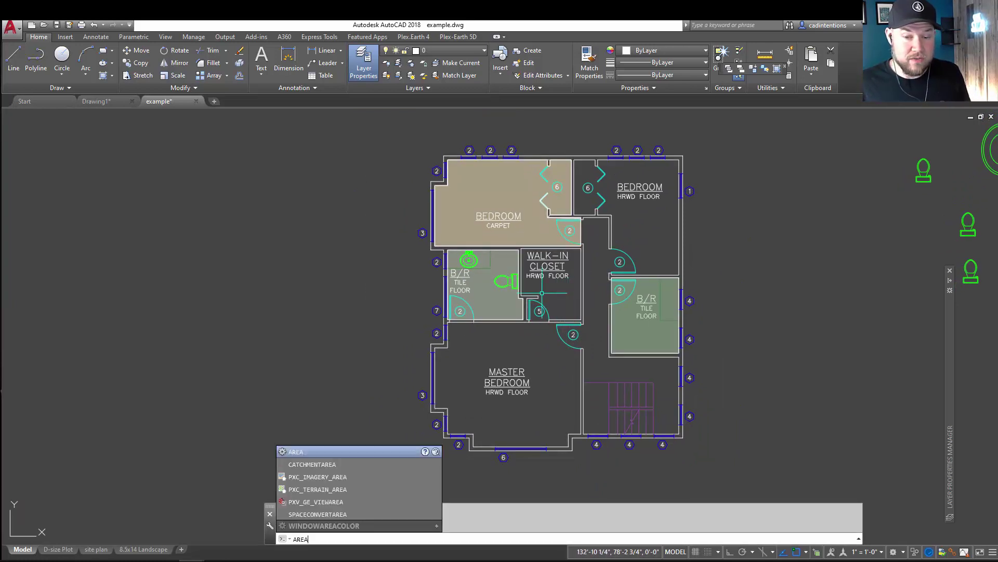
key("Return")
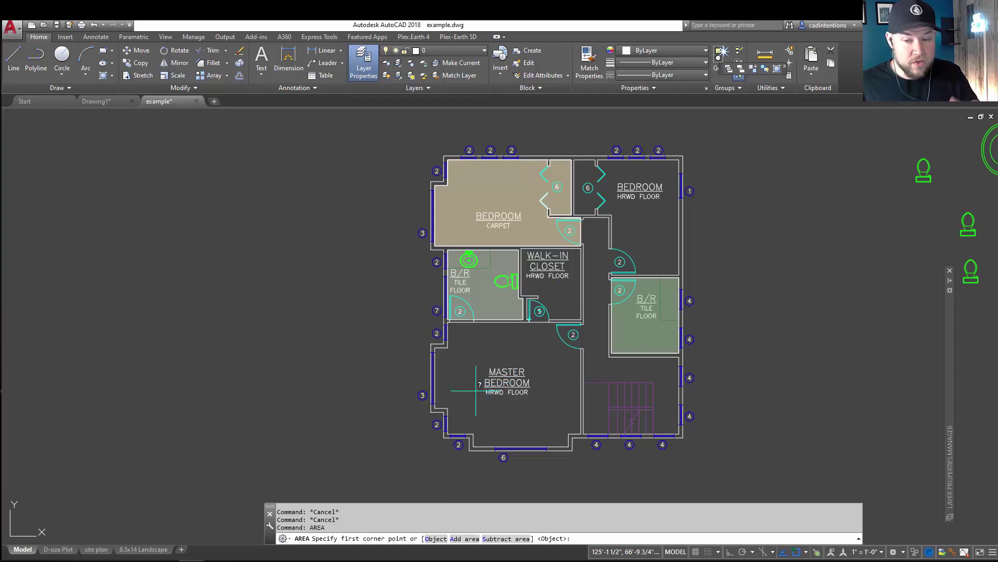
scroll(499, 364, "up", 3)
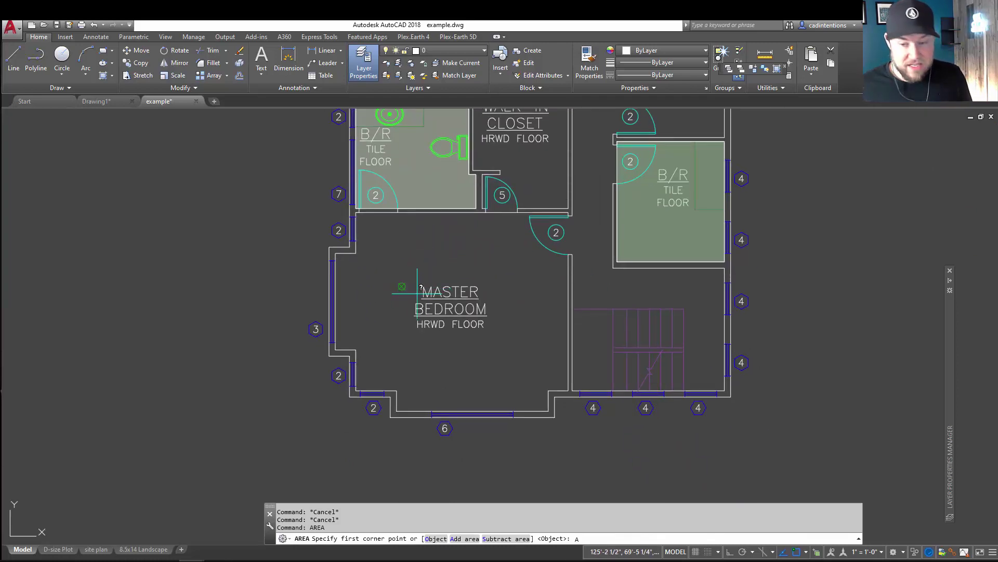
type("A")
key("Return")
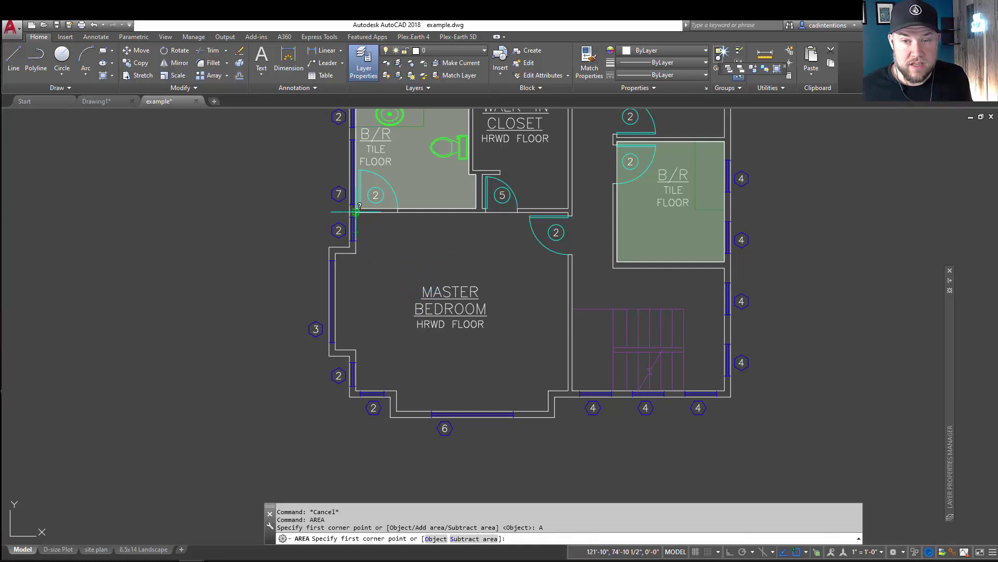
Trace the bedroom from the closet wall down the right wall, bottom bump-out and lower-left jog
middle_click_drag(477, 193, 464, 278)
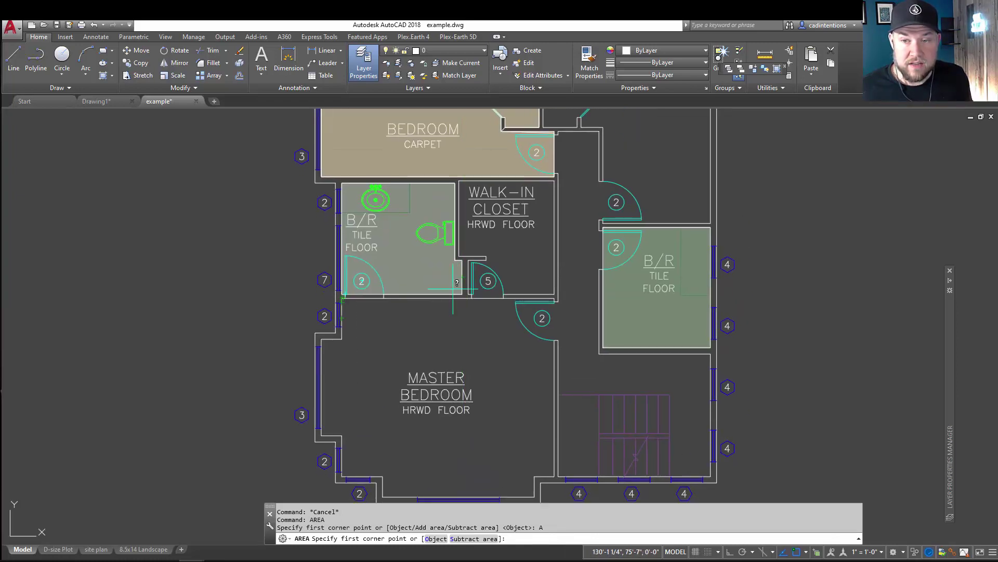
left_click(554, 298)
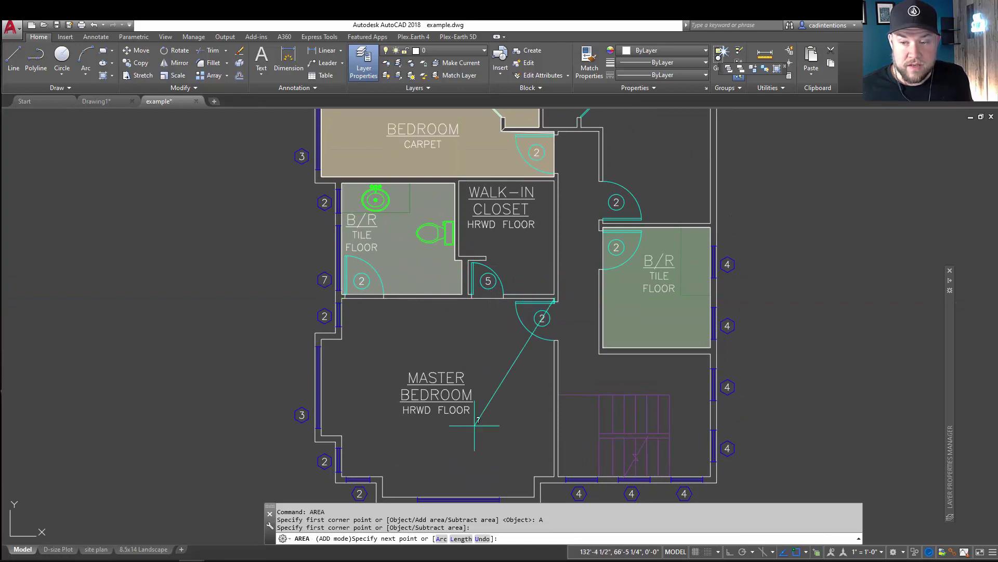
left_click(555, 475)
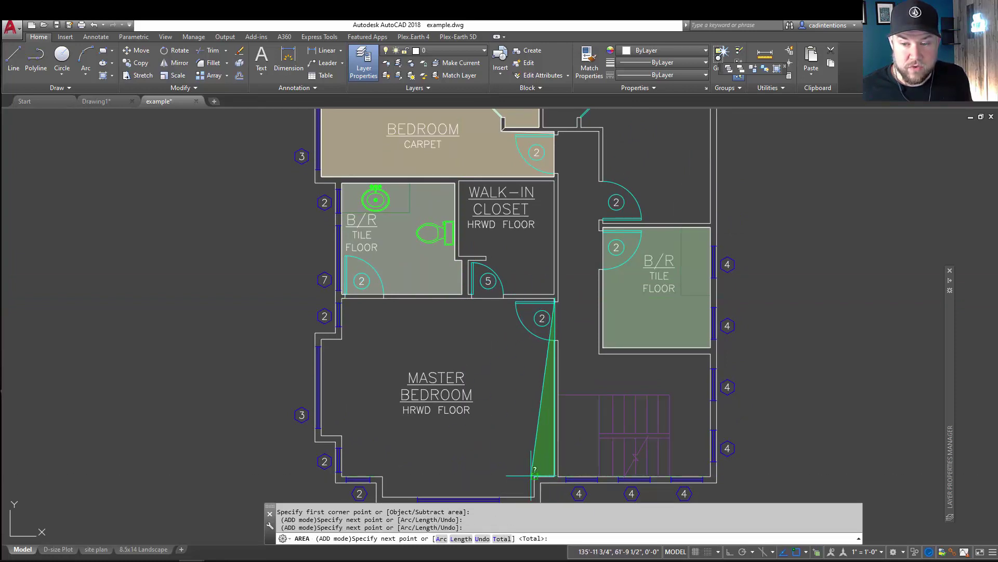
left_click(535, 496)
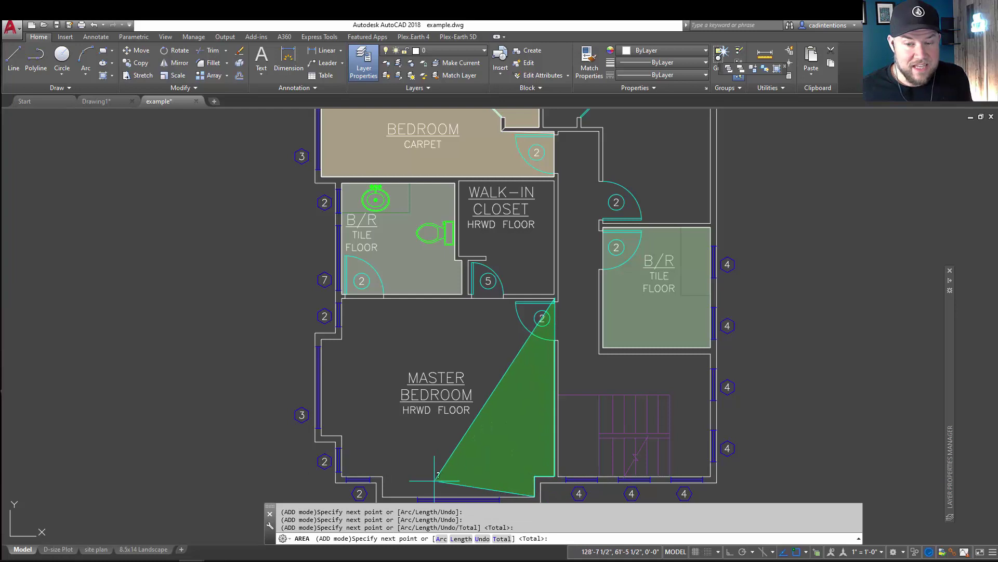
left_click(383, 497)
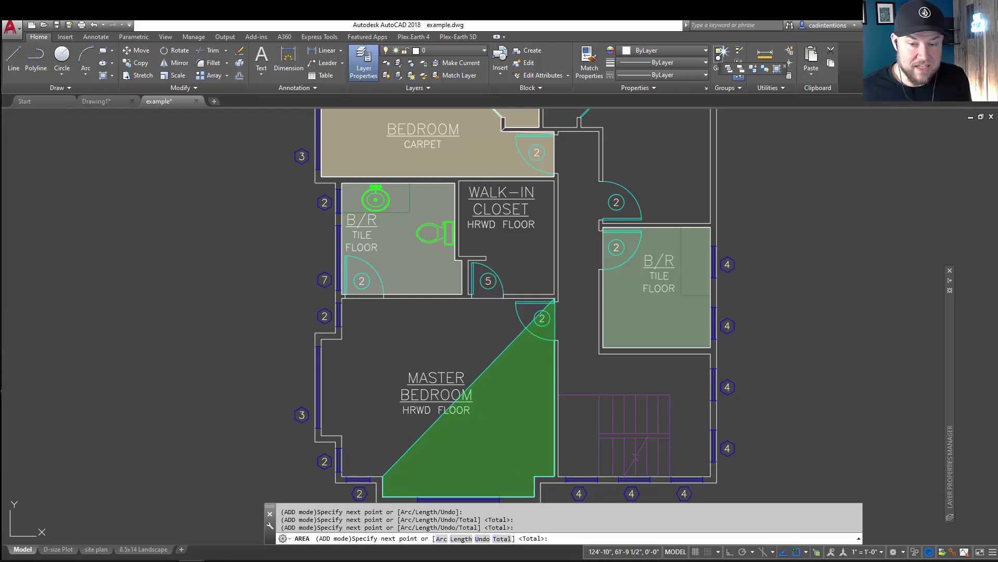
left_click(383, 475)
left_click(341, 476)
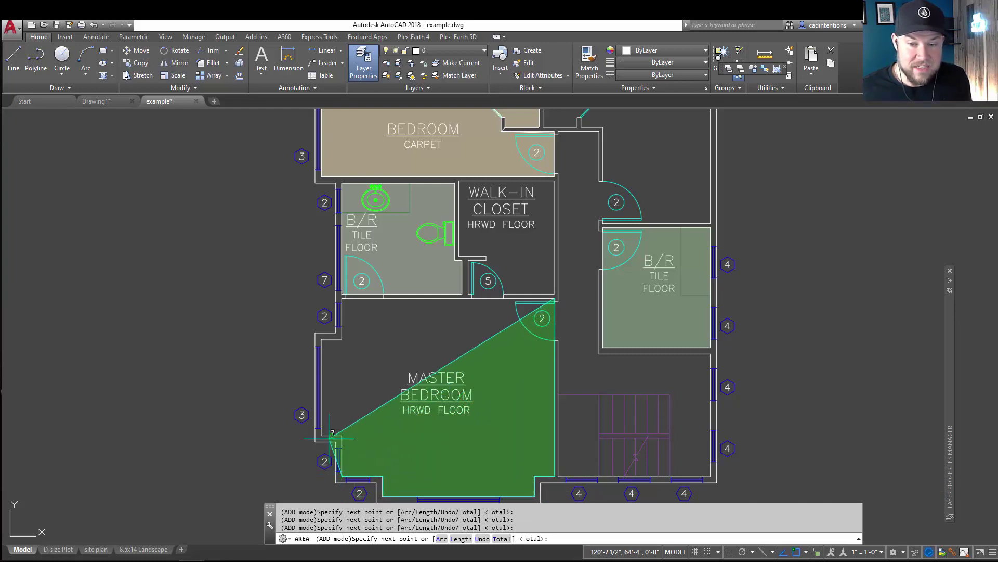
left_click(341, 435)
Continue tracing the left wall jog up to the corner below the bathroom door
left_click(322, 435)
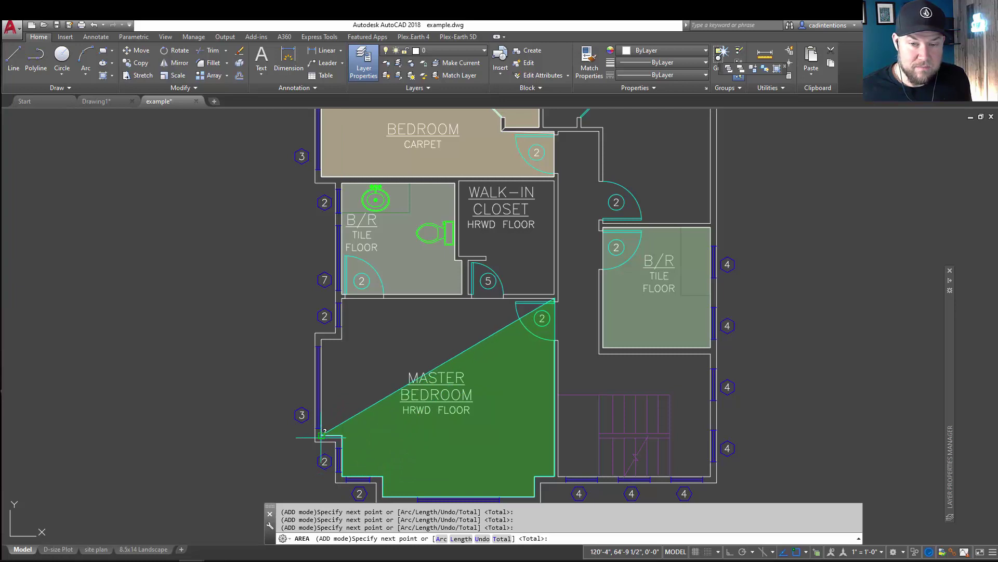
left_click(322, 339)
left_click(342, 338)
scroll(348, 294, "up", 6)
left_click(307, 318)
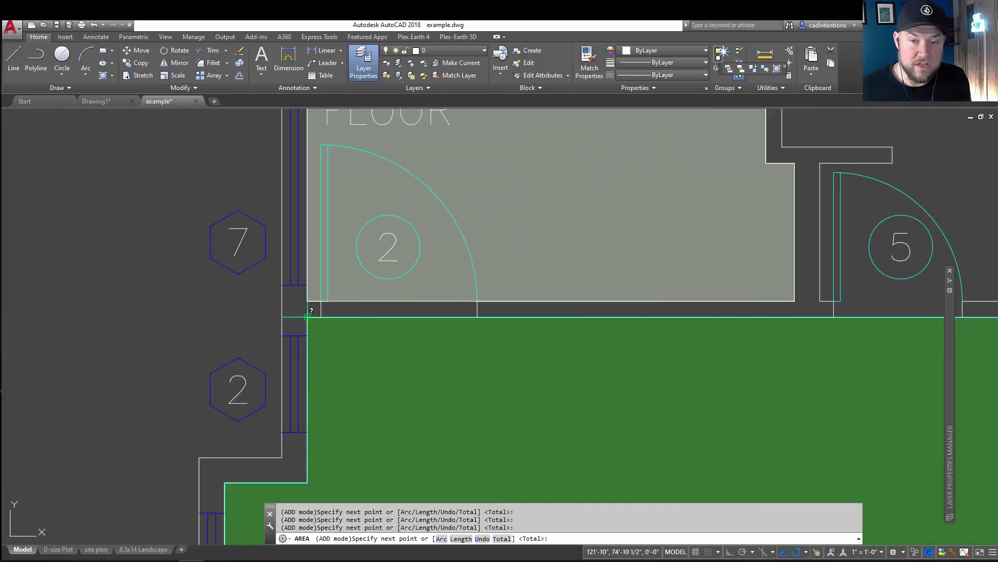
scroll(346, 281, "down", 3)
scroll(346, 279, "down", 5)
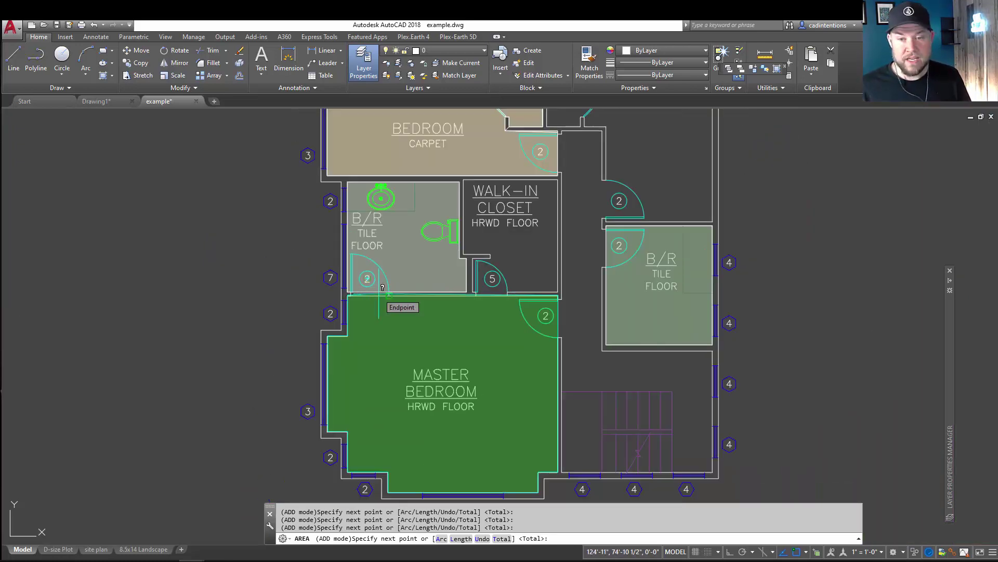
Close the master bedroom outline, adding 231.514 sq ft to the total
left_click(379, 295)
key("Return")
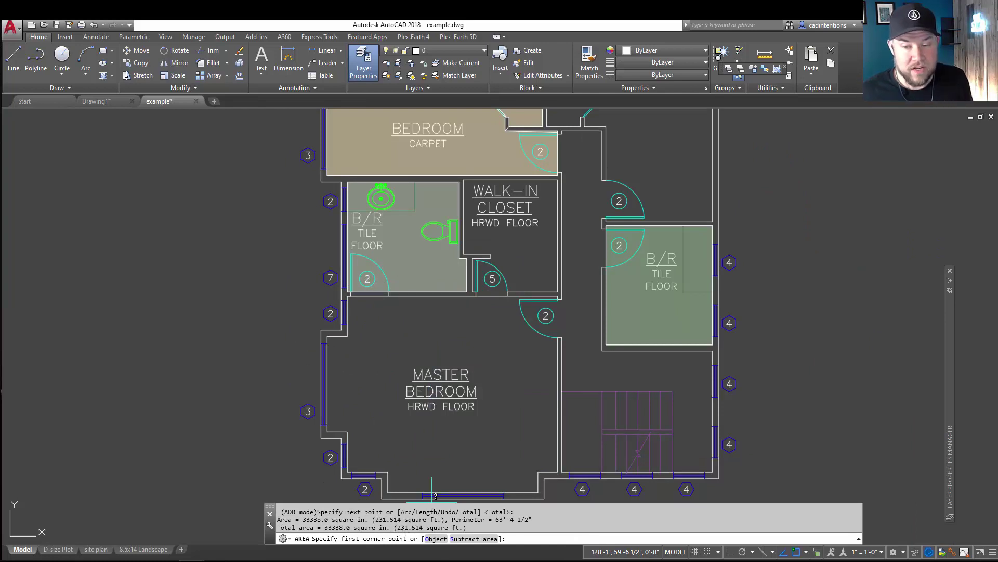
middle_click_drag(457, 312, 439, 470)
middle_click_drag(460, 291, 471, 327)
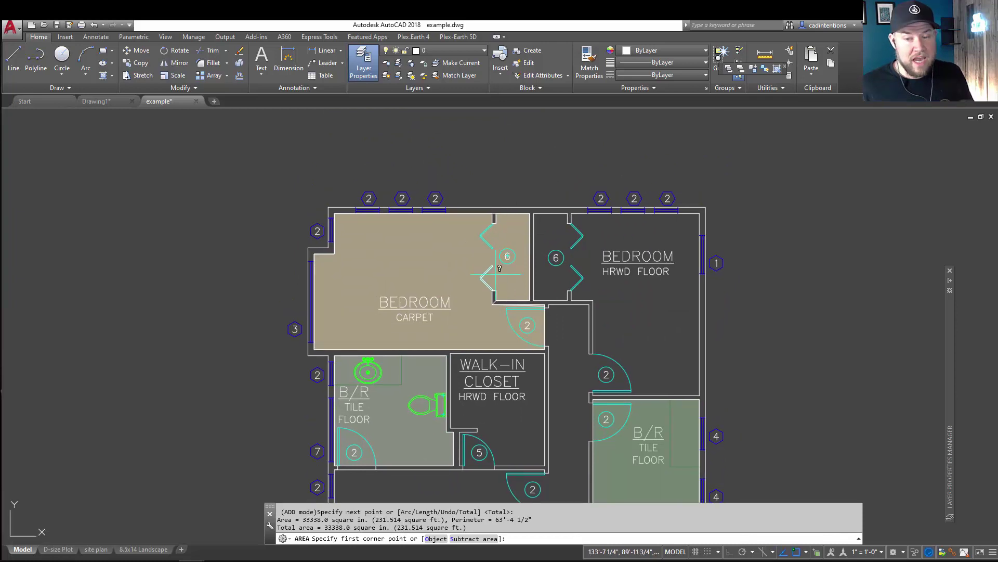
Add the carpeted bedroom and right tile bathroom hatches as objects, reaching 460.529 sq ft
left_click(434, 538)
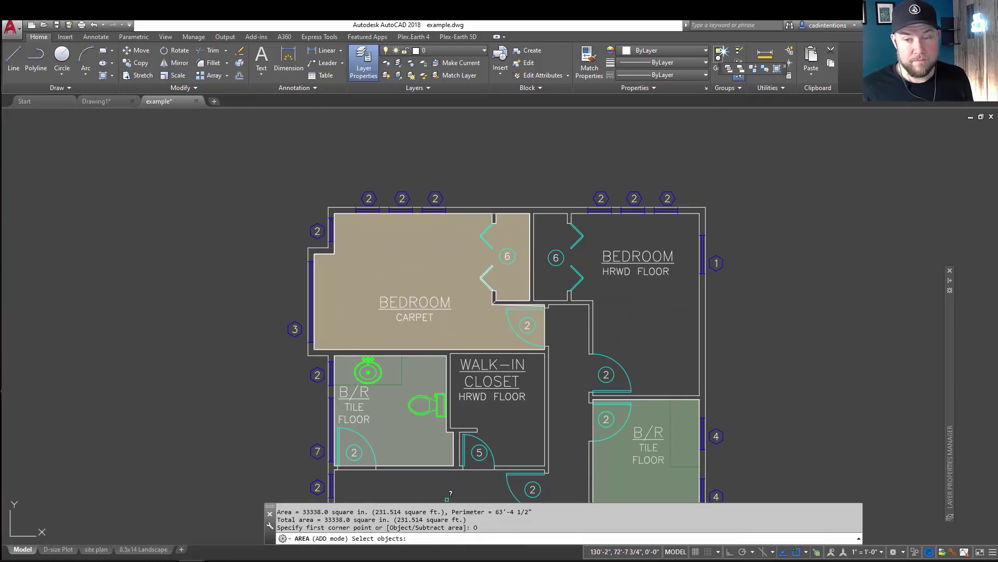
left_click(434, 255)
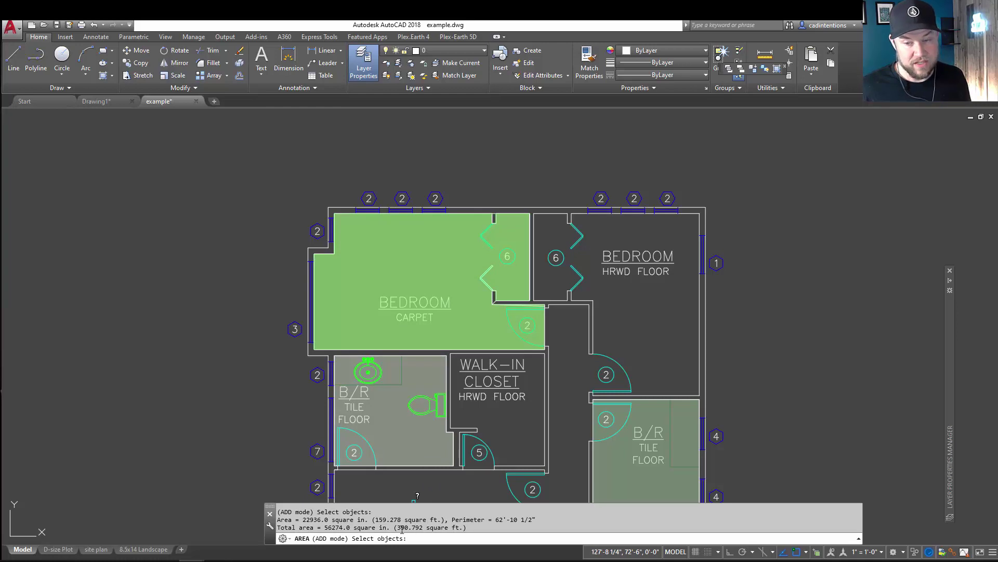
middle_click_drag(448, 444, 346, 209)
middle_click_drag(535, 241, 502, 283)
left_click(500, 291)
middle_click_drag(344, 251, 421, 394)
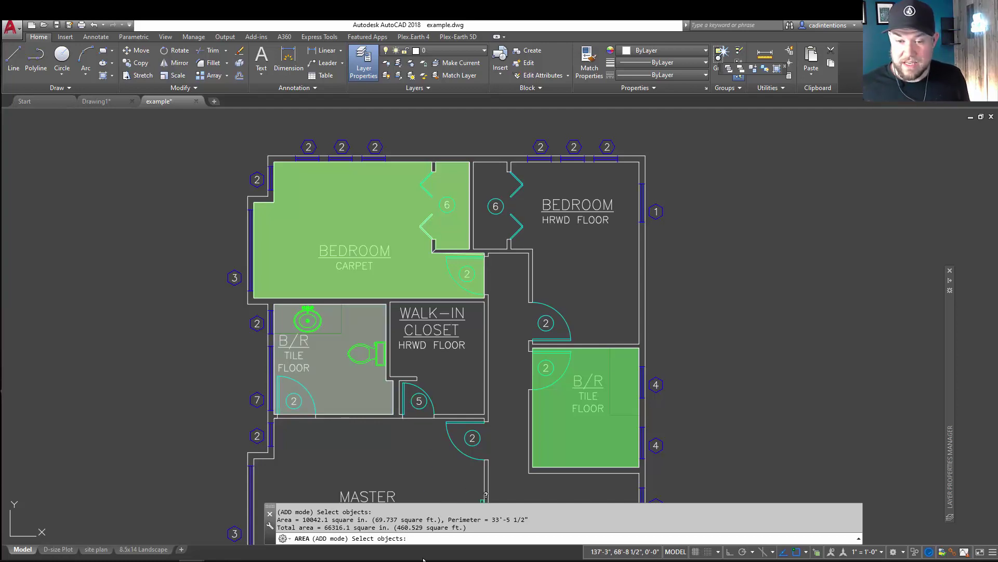
Subtract the closet's four-corner outline (2325.0 sq in), dropping the total to 444.383 sq ft
key("Return")
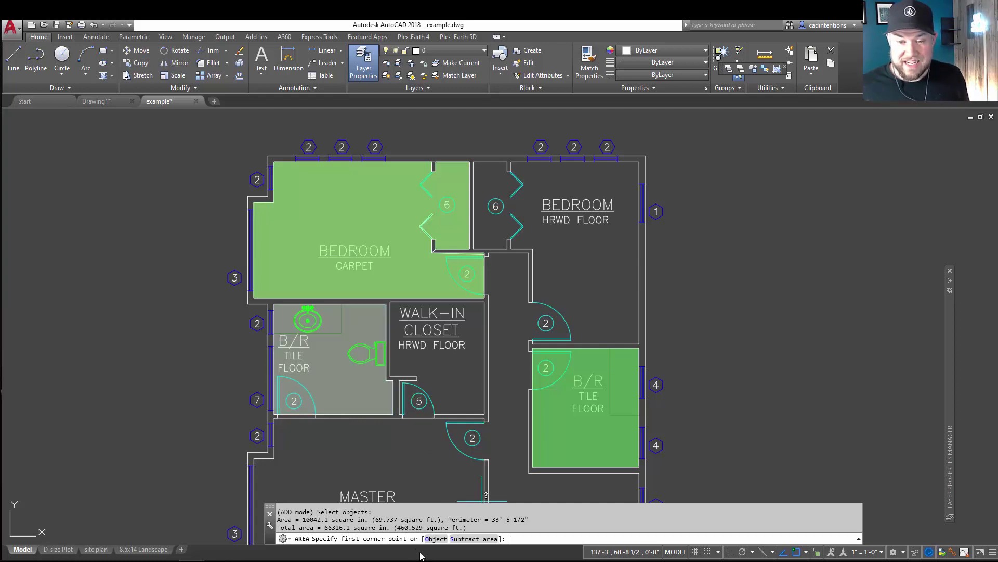
left_click(460, 539)
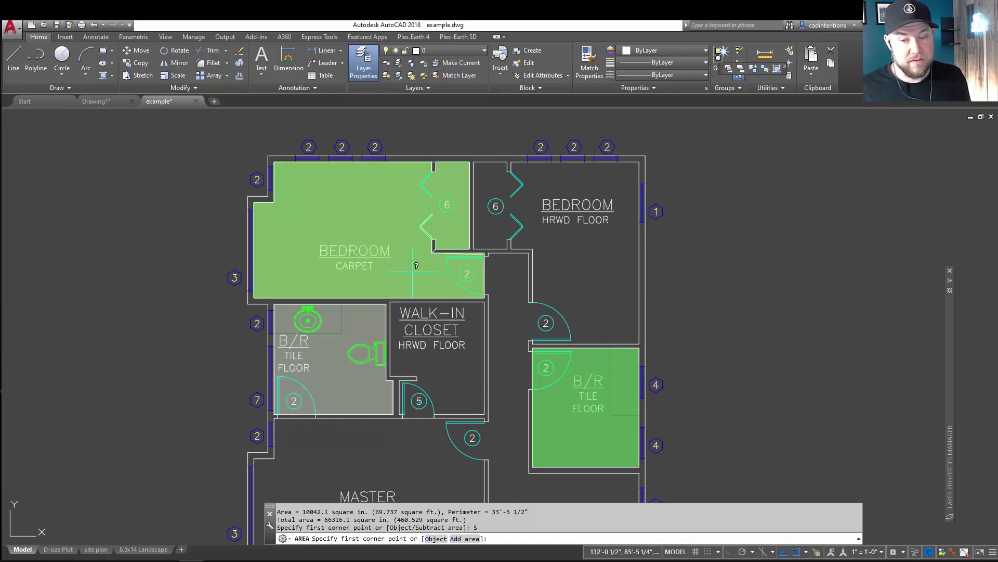
scroll(429, 208, "up", 4)
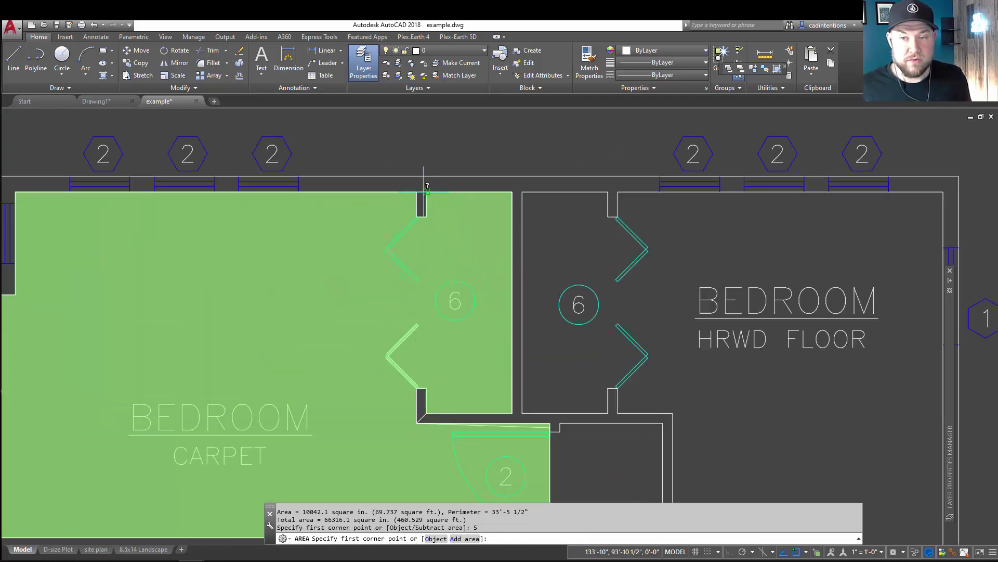
left_click(427, 192)
left_click(427, 413)
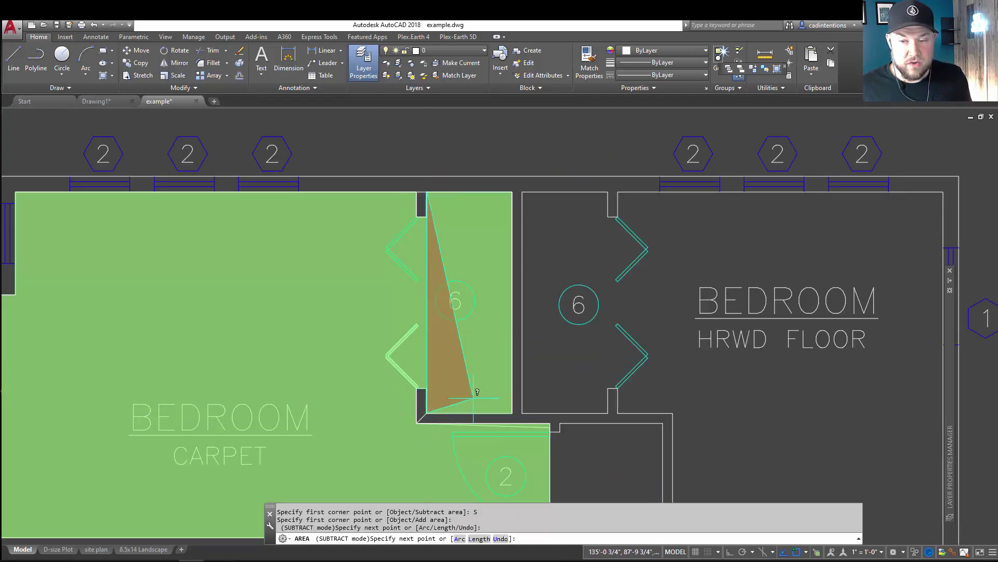
left_click(512, 414)
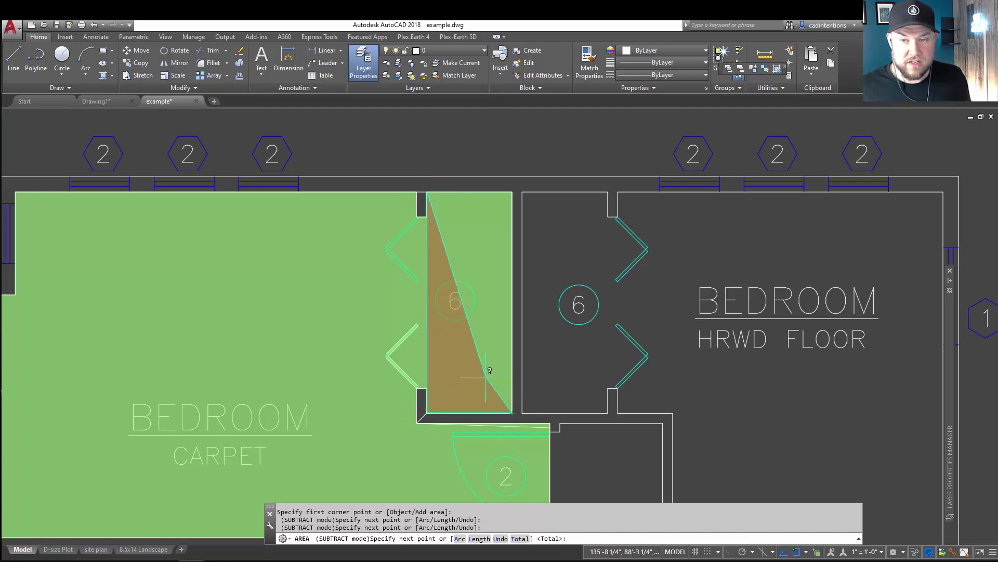
left_click(513, 192)
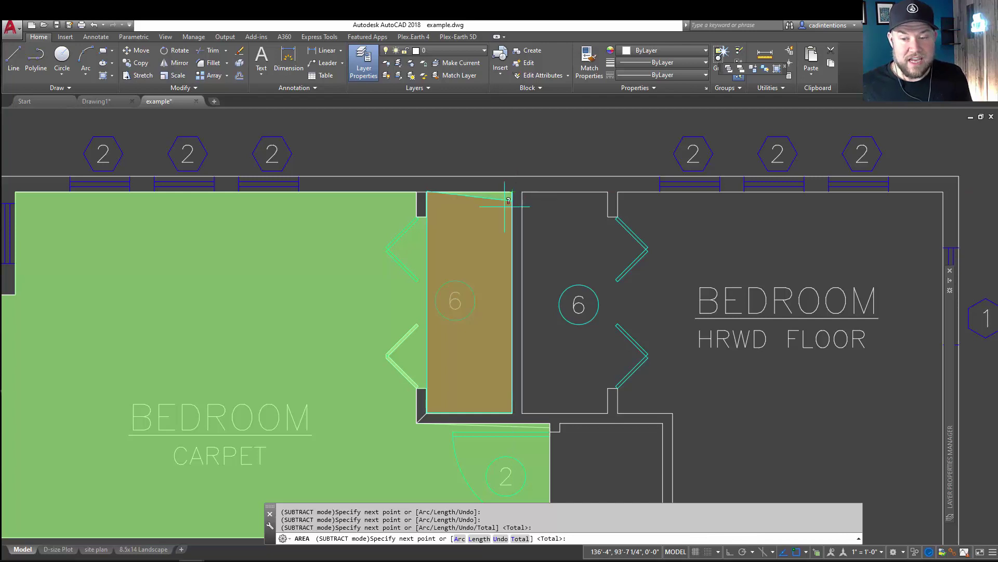
key("Return")
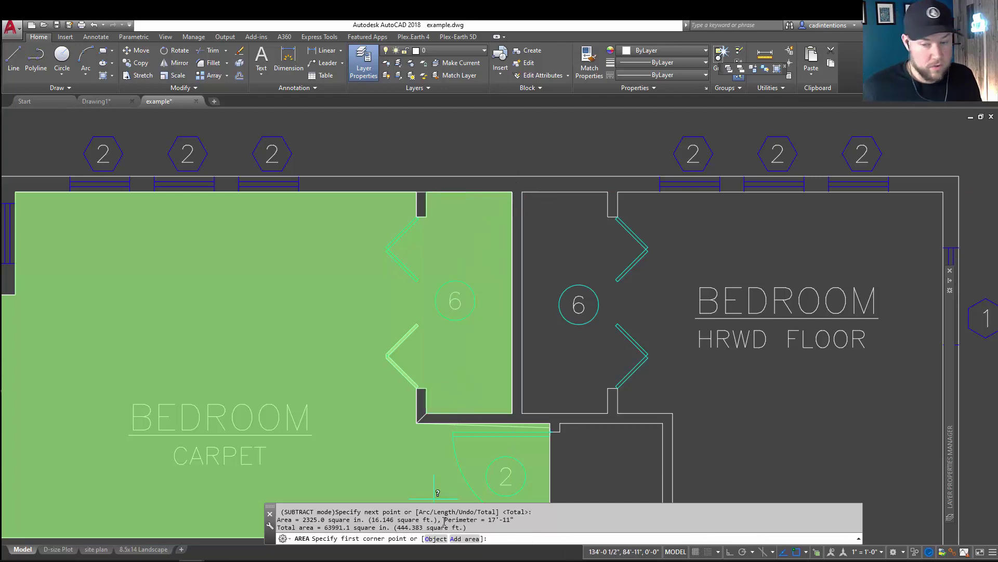
Expand the command history and highlight the 460.529 and final 444.383 sq ft totals
key("F2")
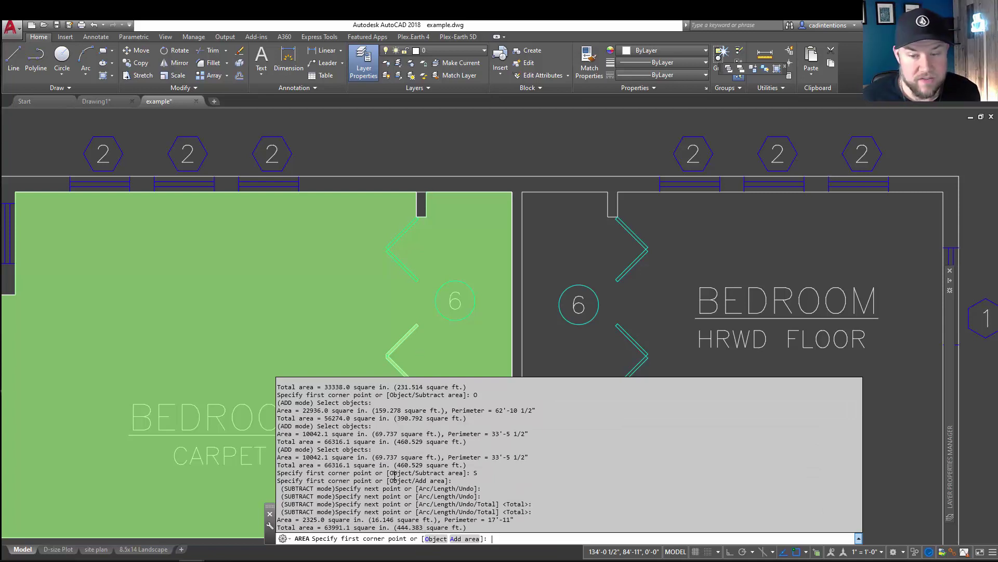
left_click_drag(396, 461, 460, 466)
left_click_drag(397, 527, 411, 527)
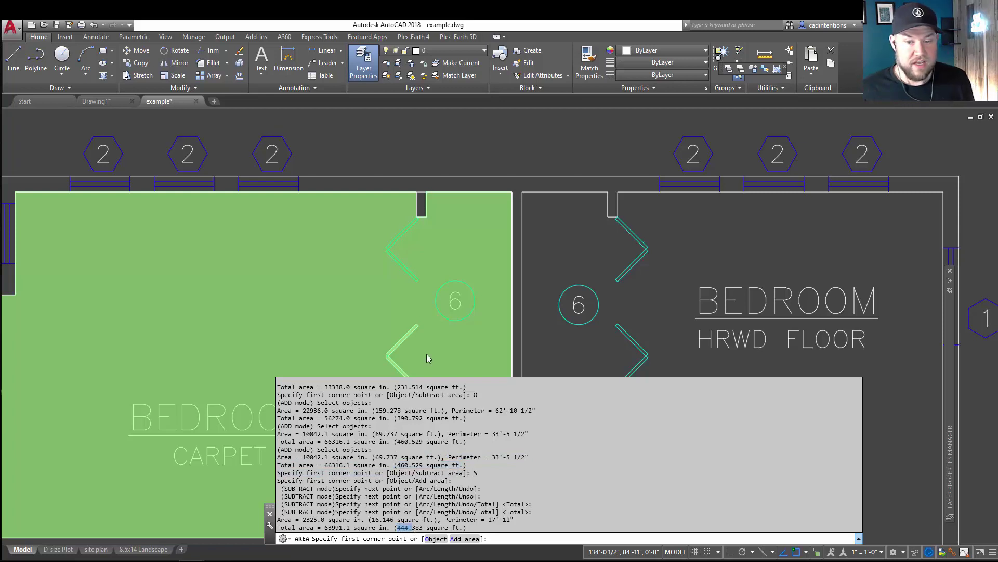